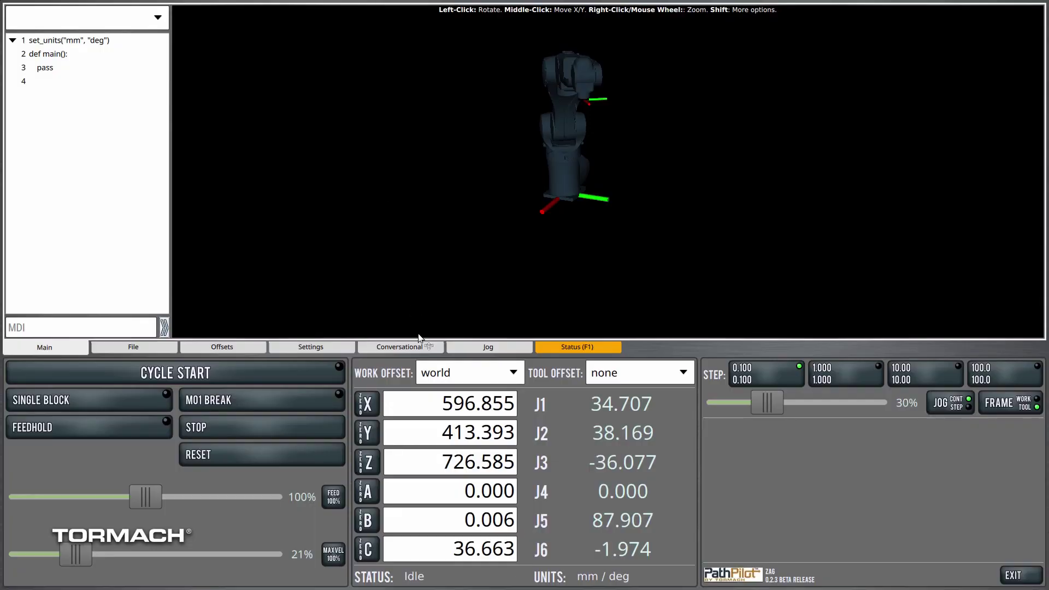
Add joint moves to waypoint_1, waypoint_2, waypoint_3 and waypoint_4 in order.
click(409, 348)
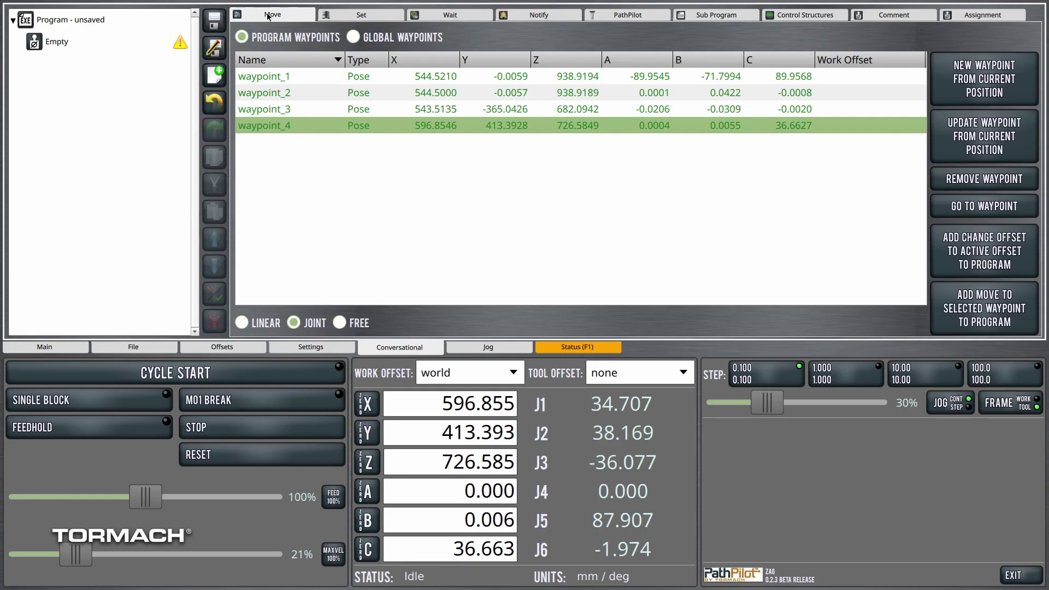
double_click(286, 79)
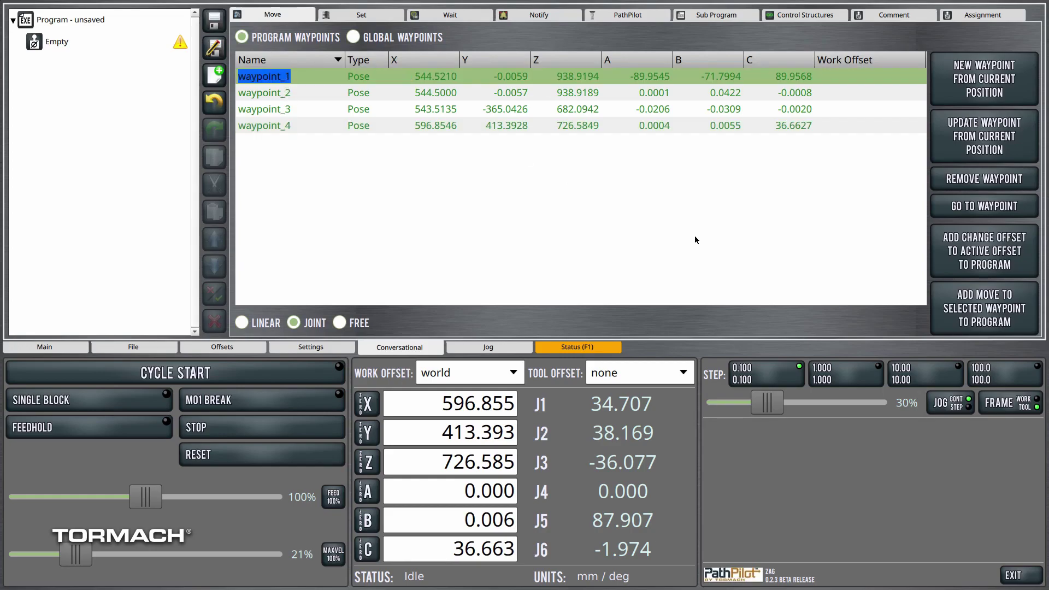
click(970, 321)
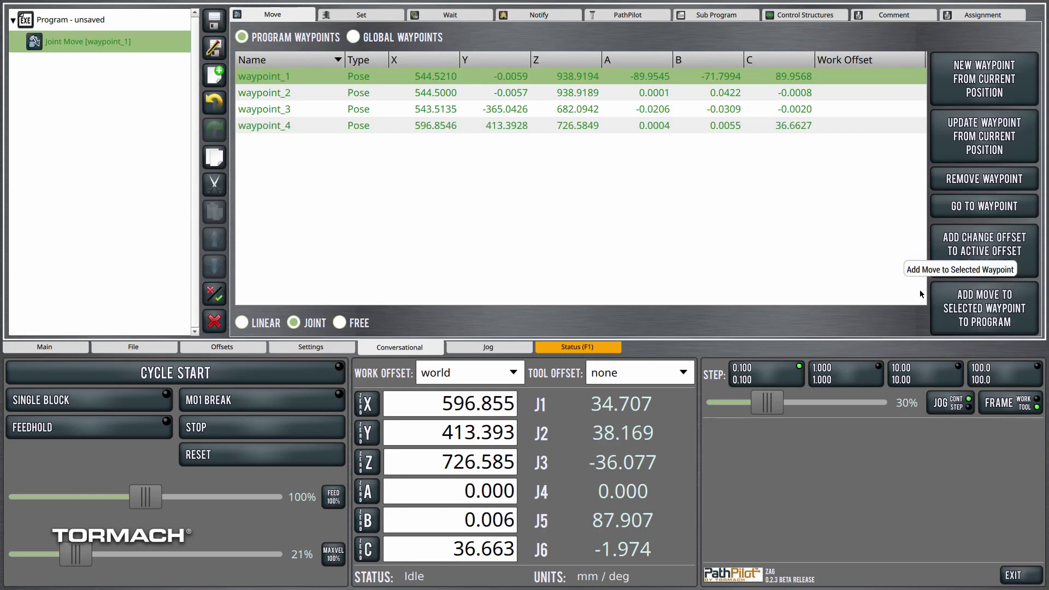
double_click(559, 97)
click(984, 309)
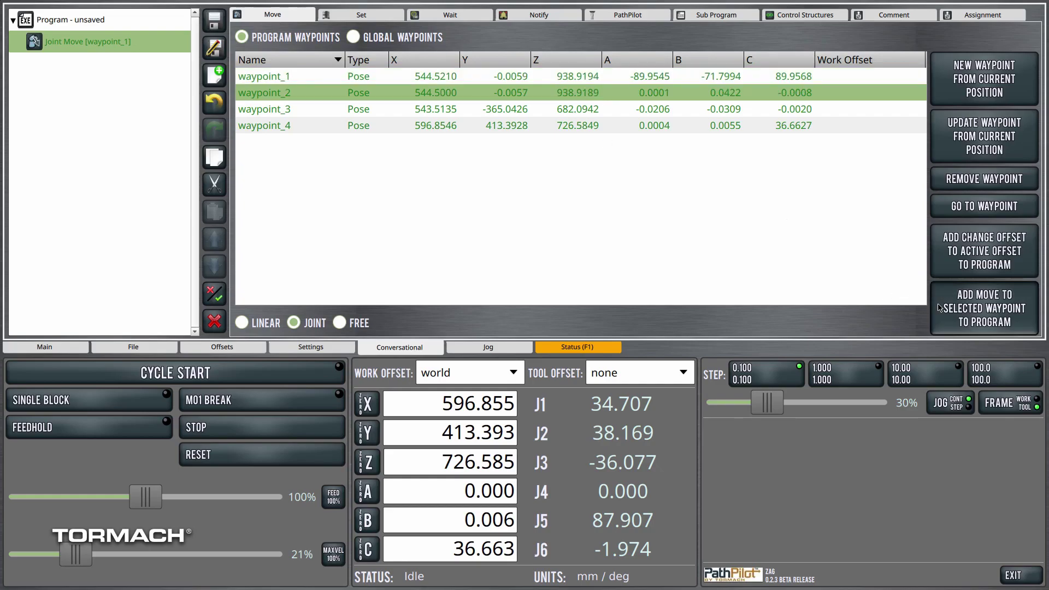
click(636, 108)
click(984, 309)
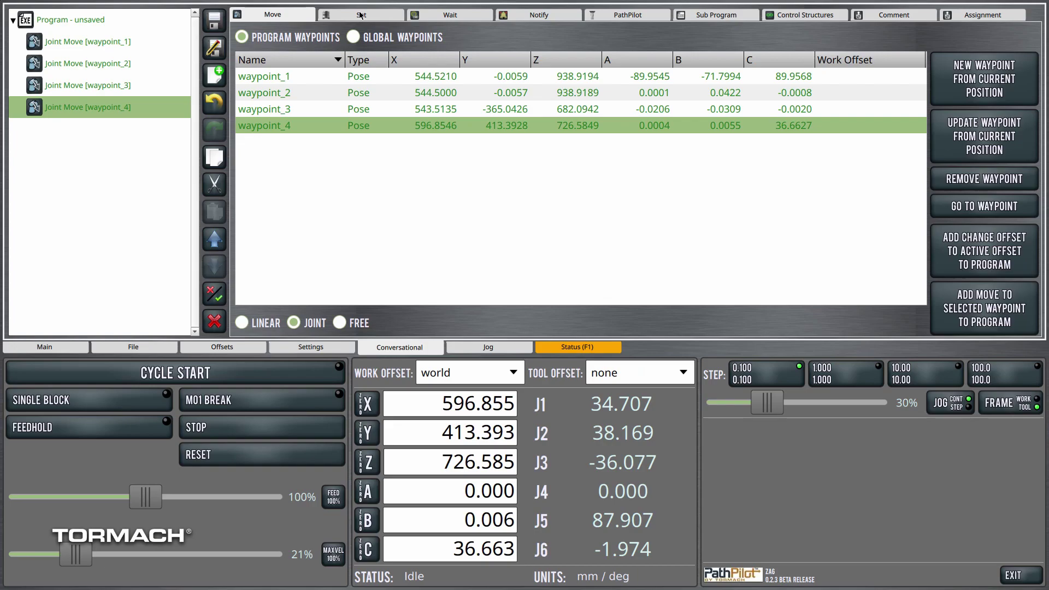
click(361, 15)
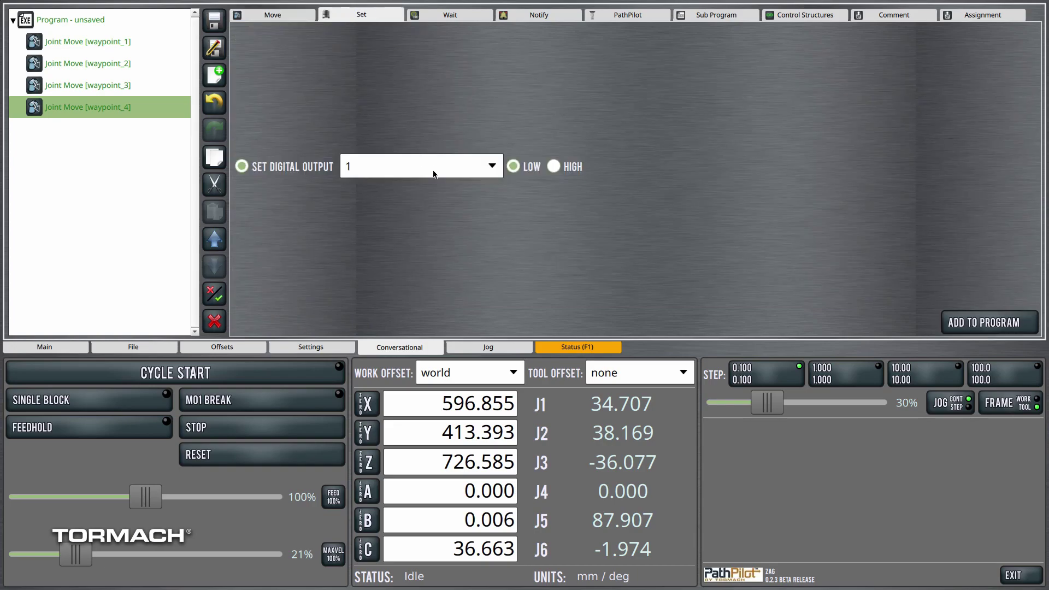
Add a Set Digital Out 1 Low step followed by a Set Digital Out 1 High step.
click(959, 328)
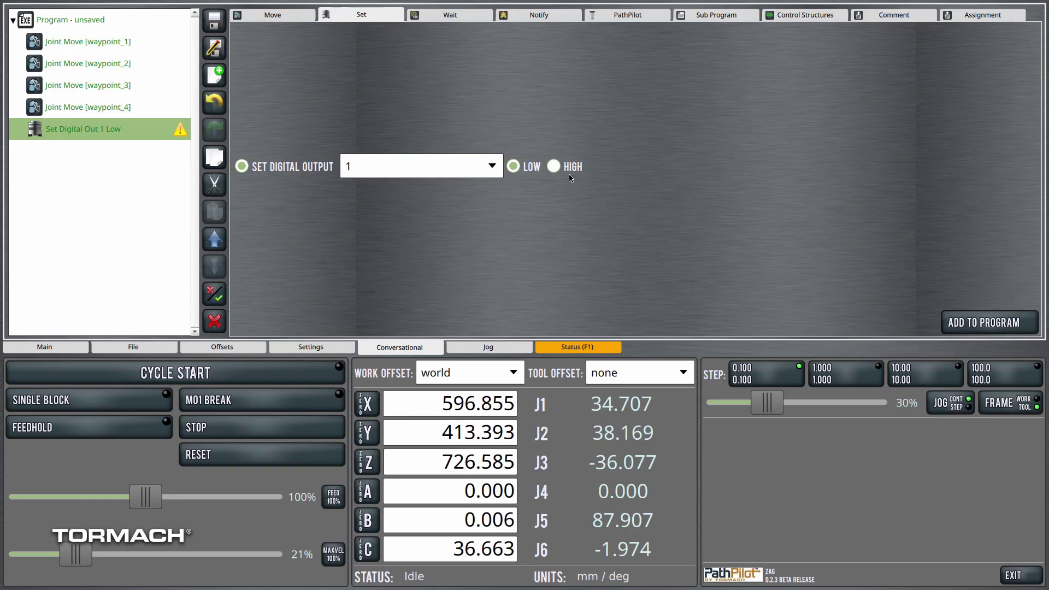
click(555, 167)
click(954, 326)
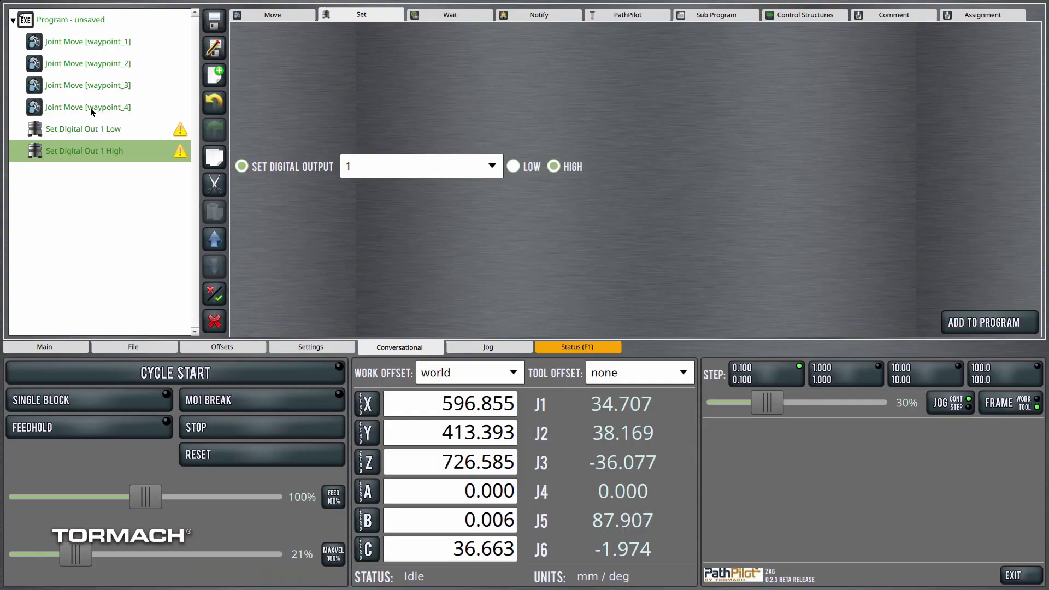
Add a 2-second sleep step and move it above the output-high step.
click(428, 16)
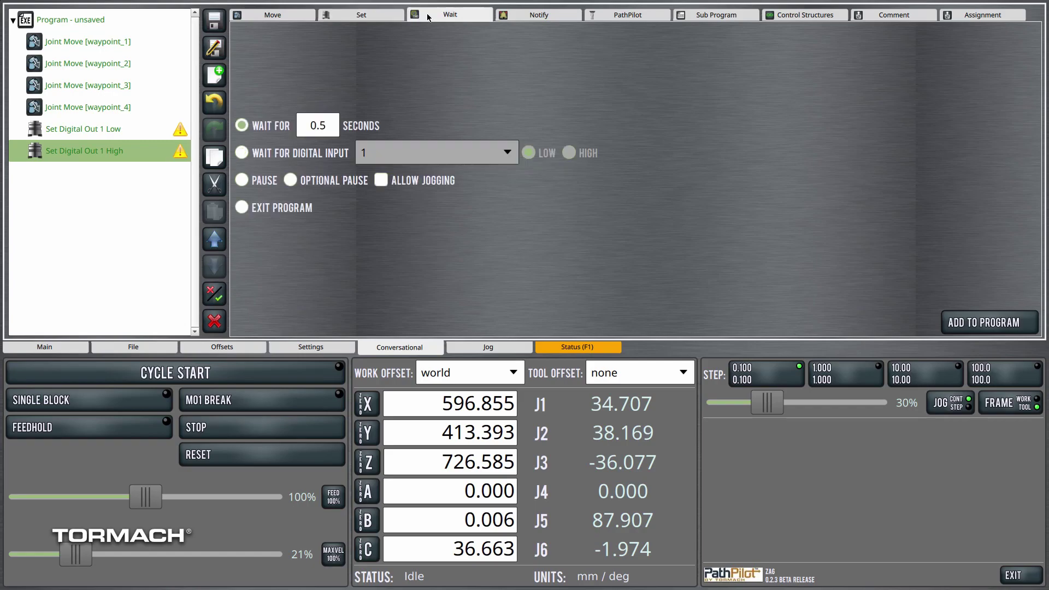
click(326, 126)
text(2)
key(Return)
click(1024, 329)
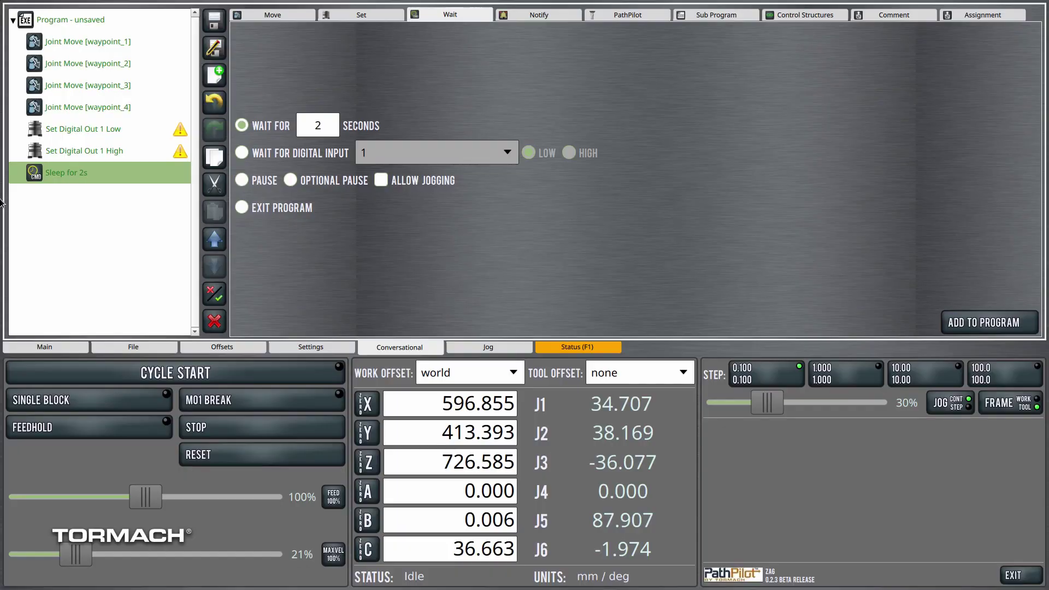
click(216, 240)
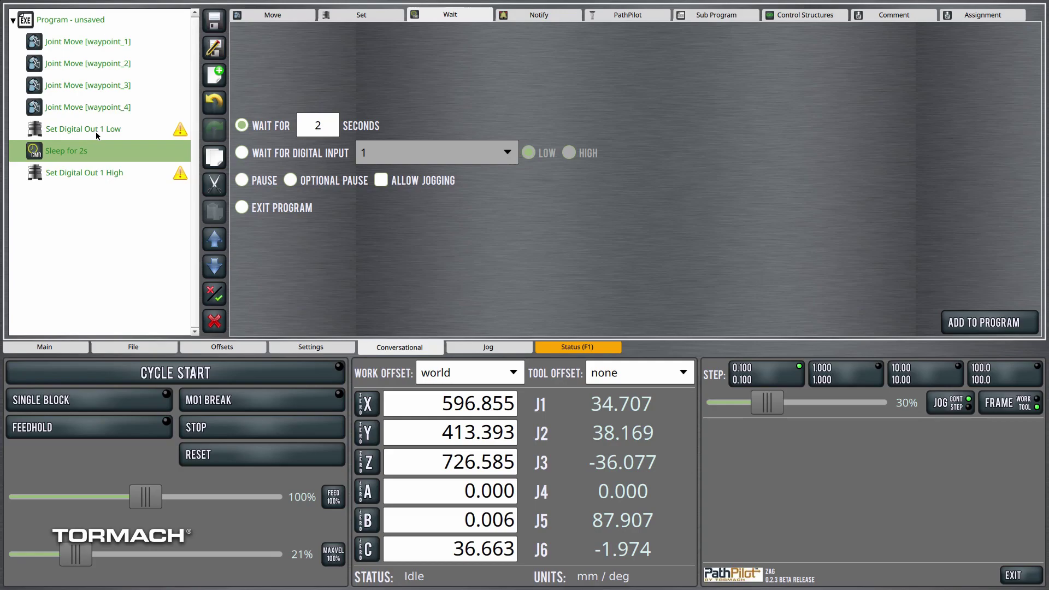
click(537, 15)
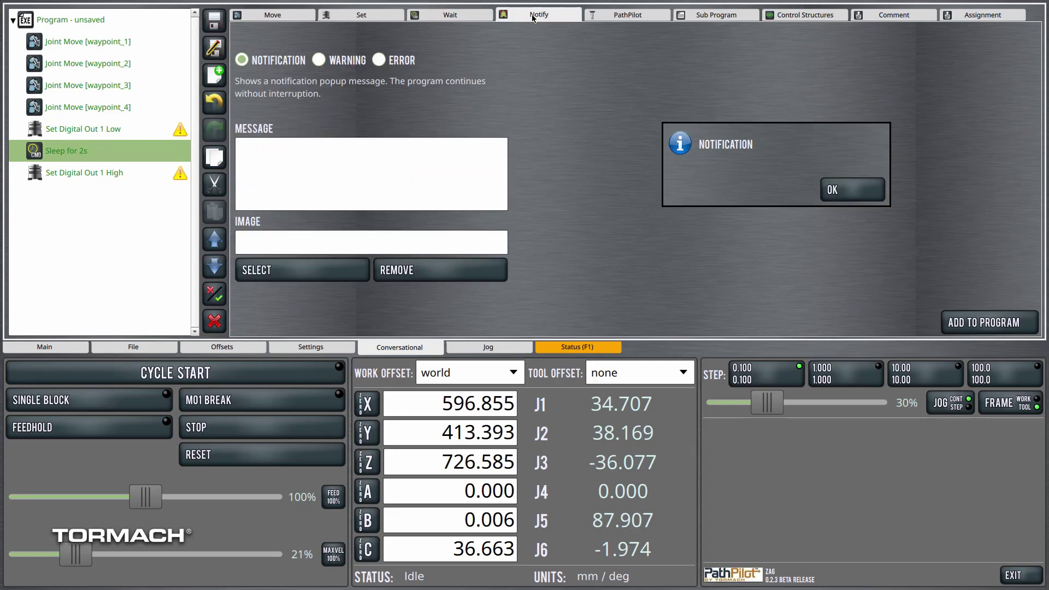
Add a notification step with the message "Hello Robot Fans".
click(318, 156)
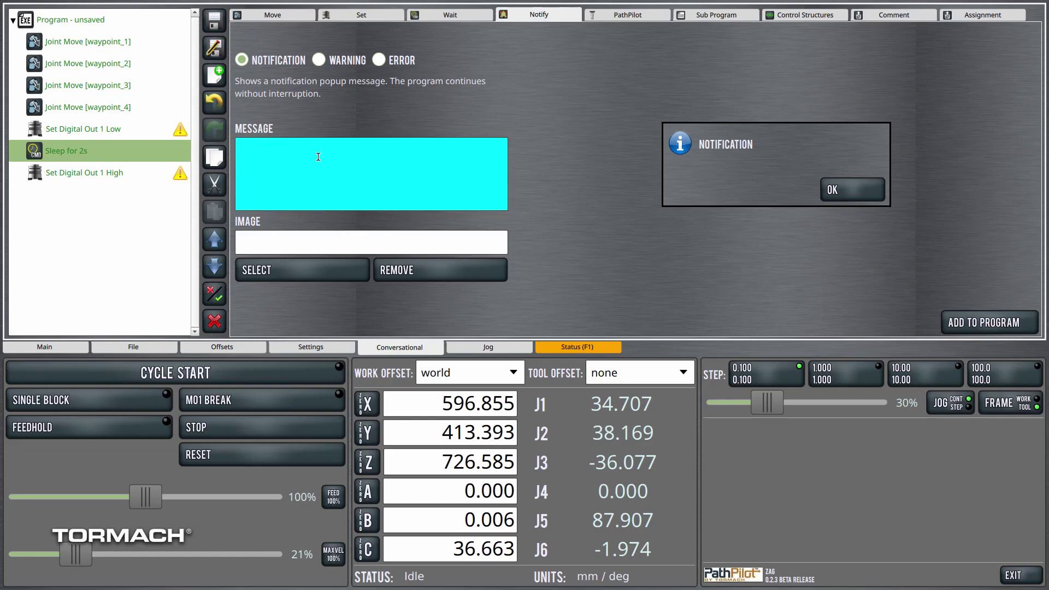
text(Hello )
text(Robot Fans)
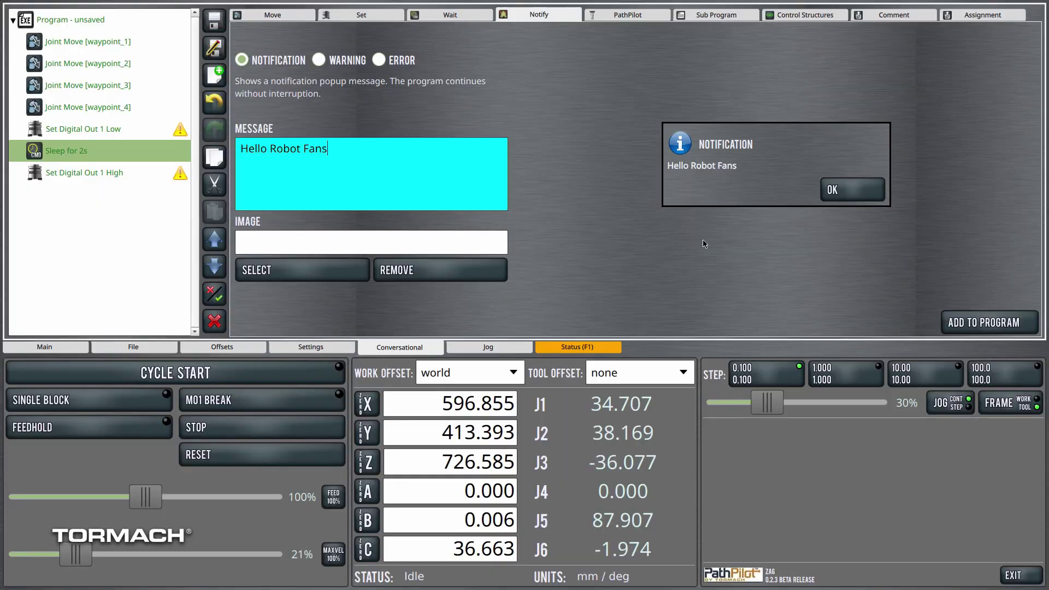
click(980, 322)
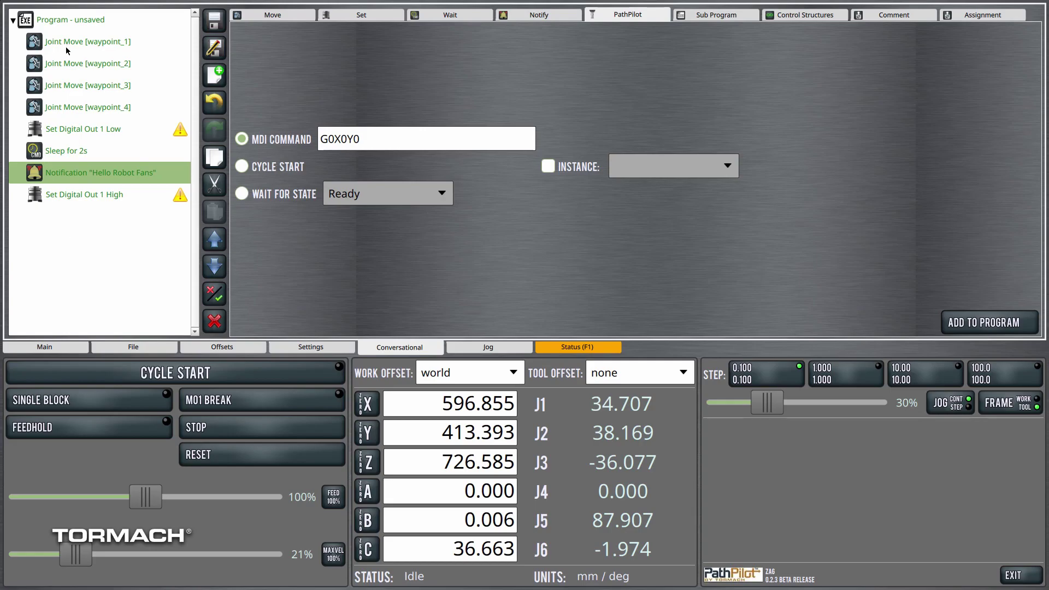
click(211, 24)
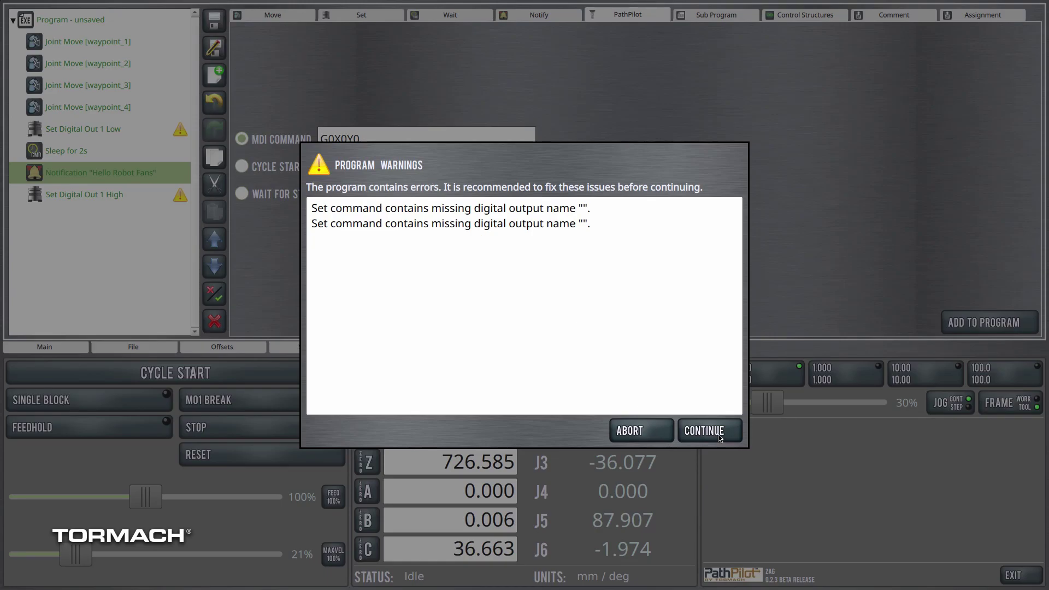
click(660, 437)
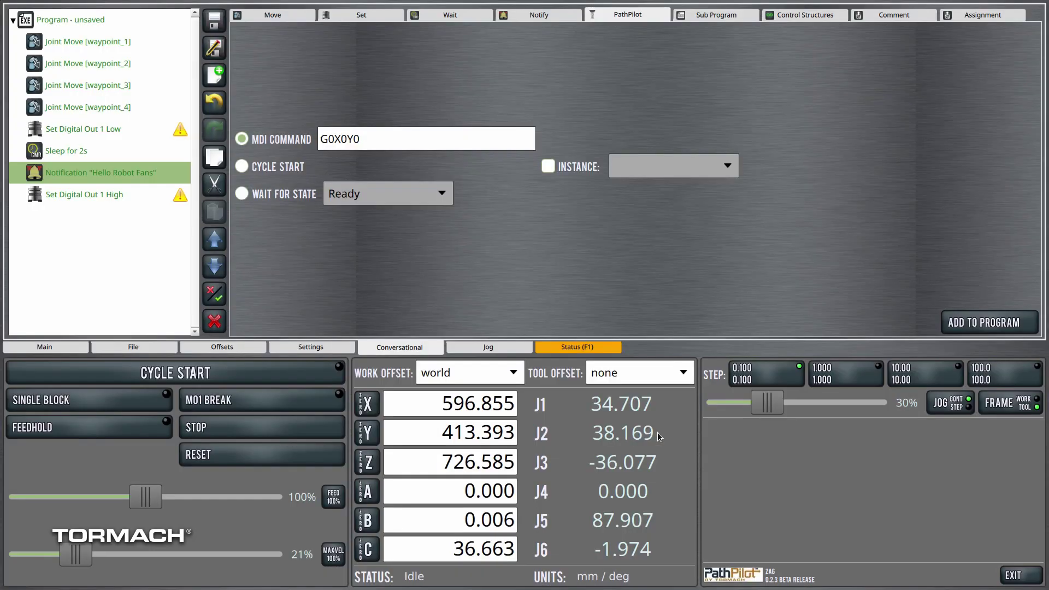
click(146, 129)
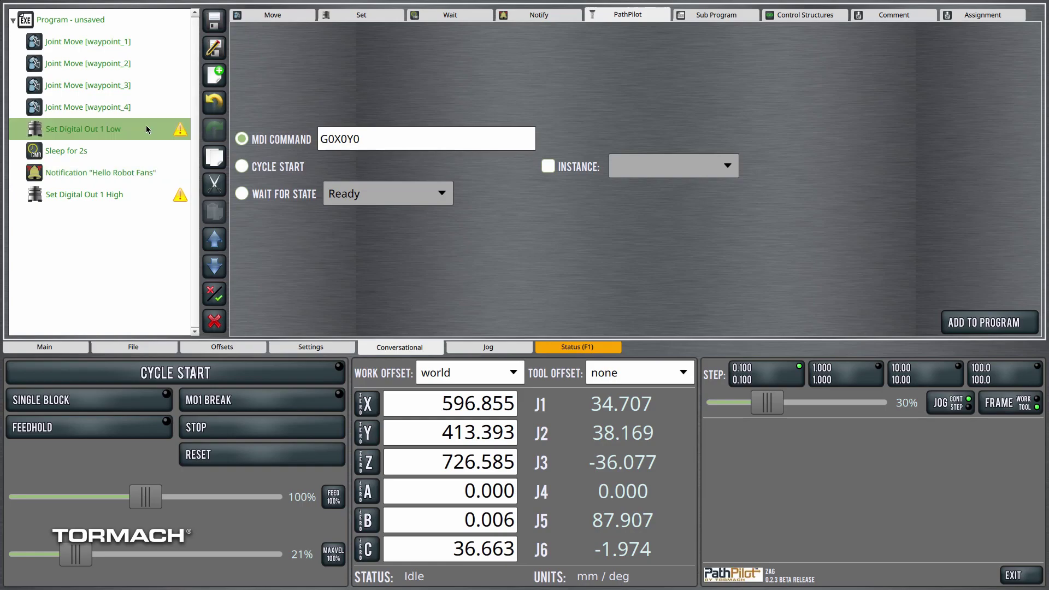
Replace digital output 1's old name with air_blast in the Status tab's Digital I/O.
click(553, 351)
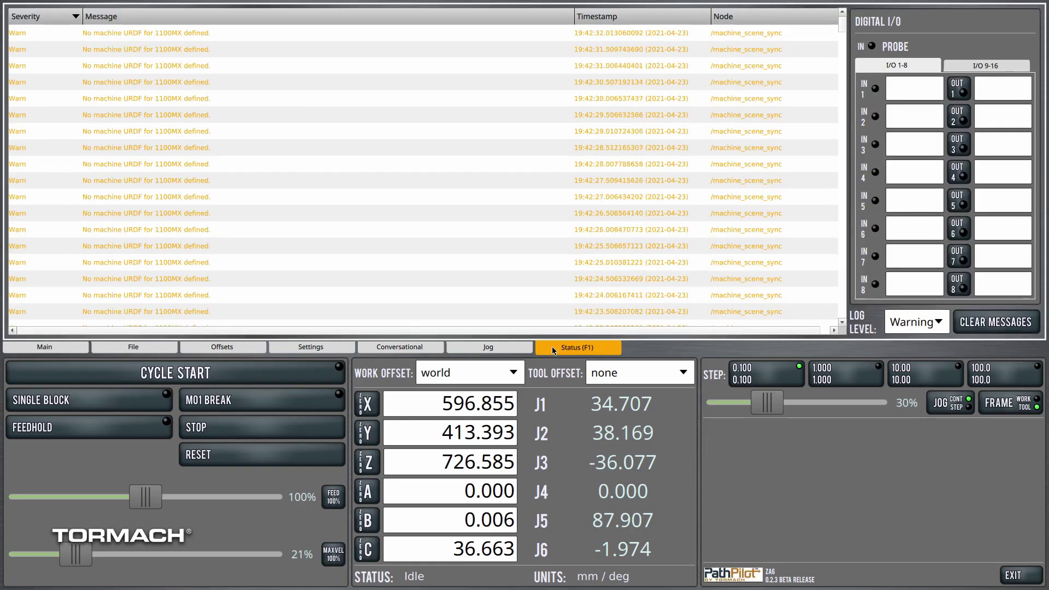
click(1002, 90)
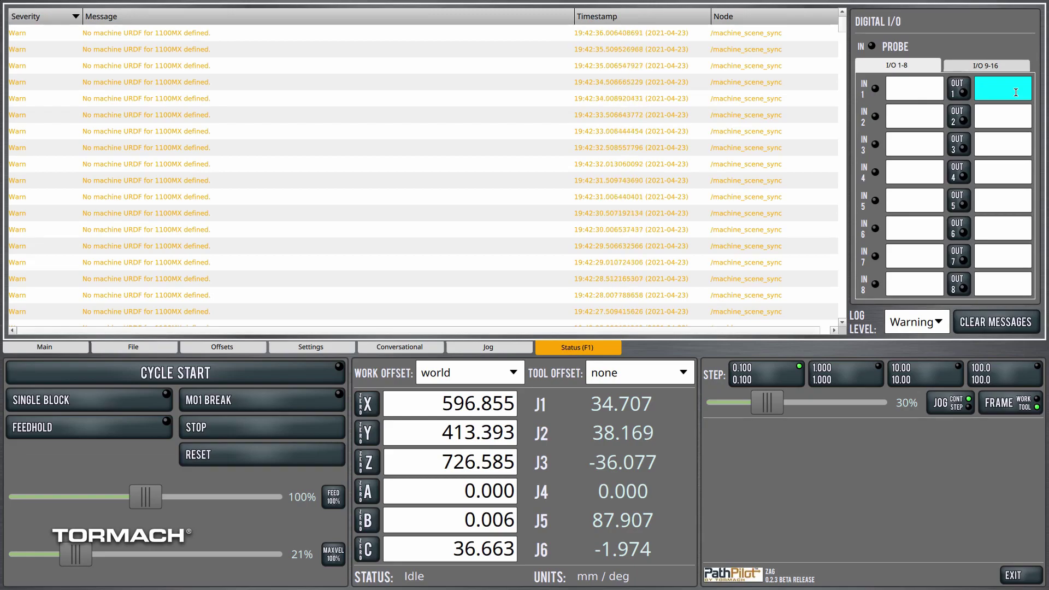
text(dio1)
key(BackSpace)
key(BackSpace)
key(BackSpace)
key(BackSpace)
text(air_bl)
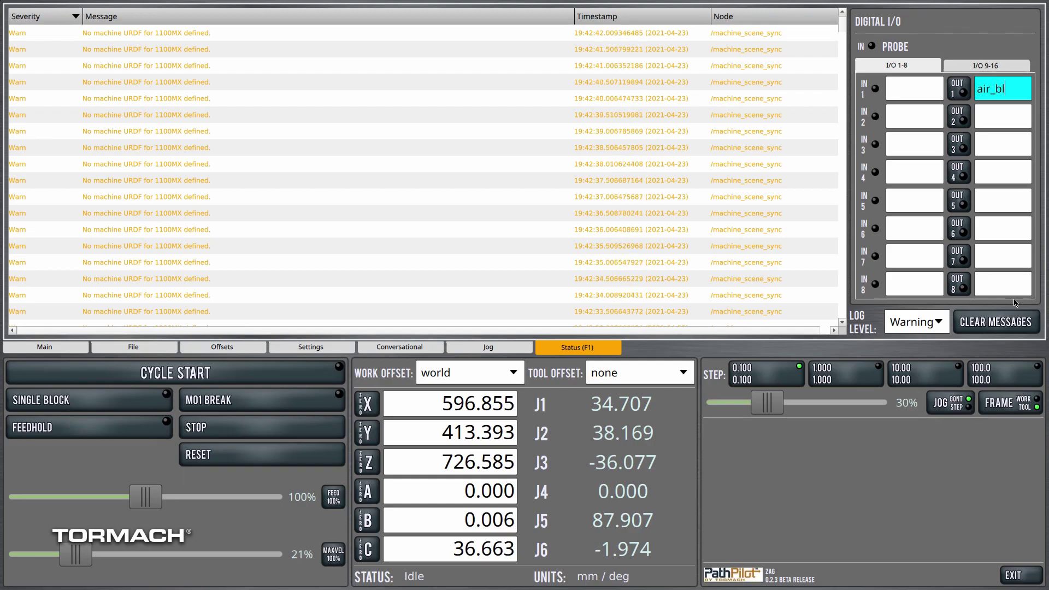
text(ast)
key(Return)
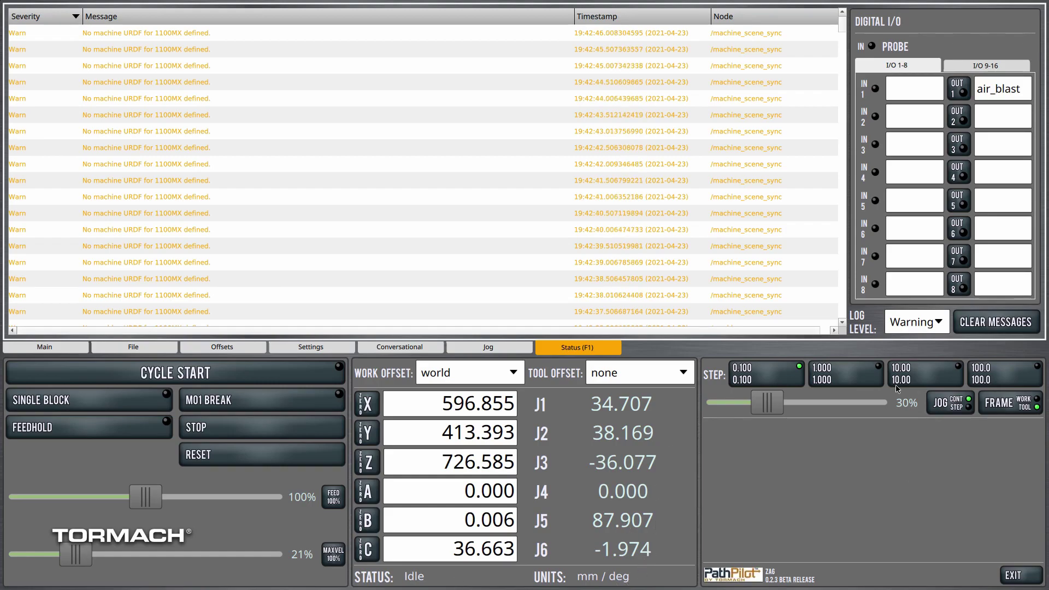
Delete both old Set Digital Out 1 Low and High steps from the program.
click(424, 345)
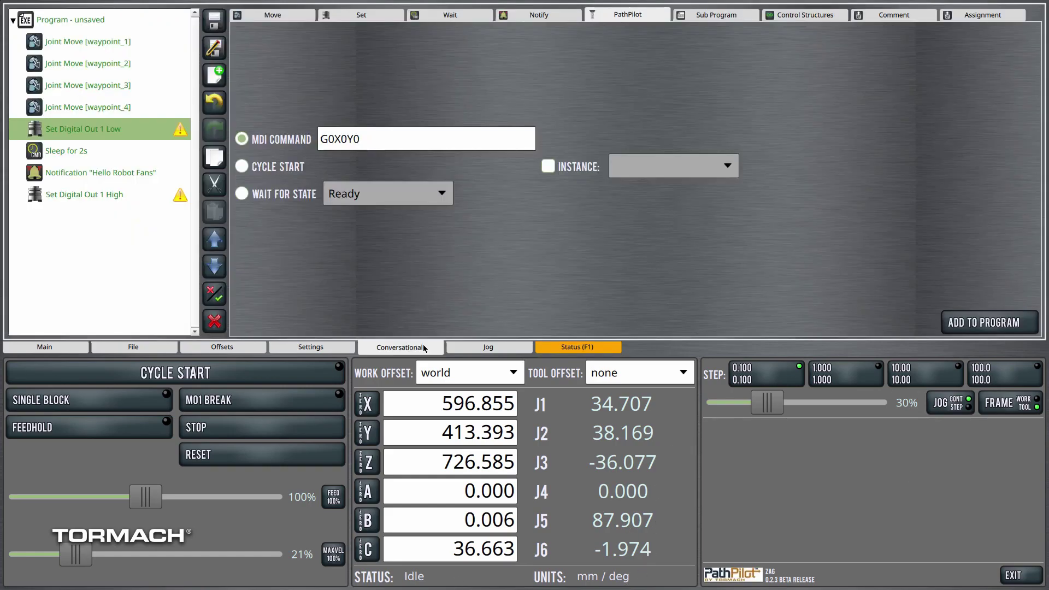
click(215, 322)
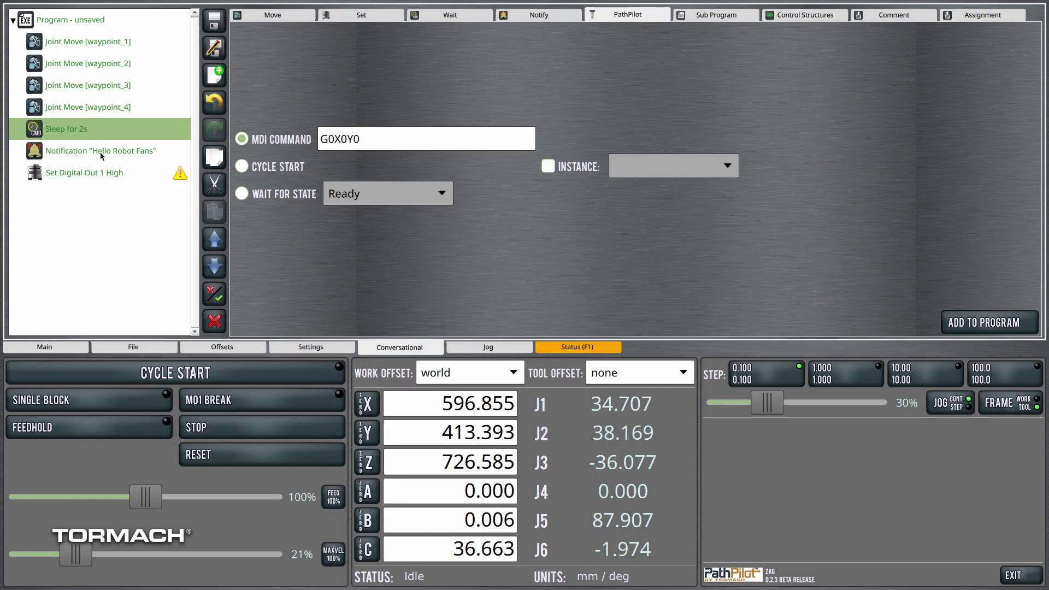
click(102, 170)
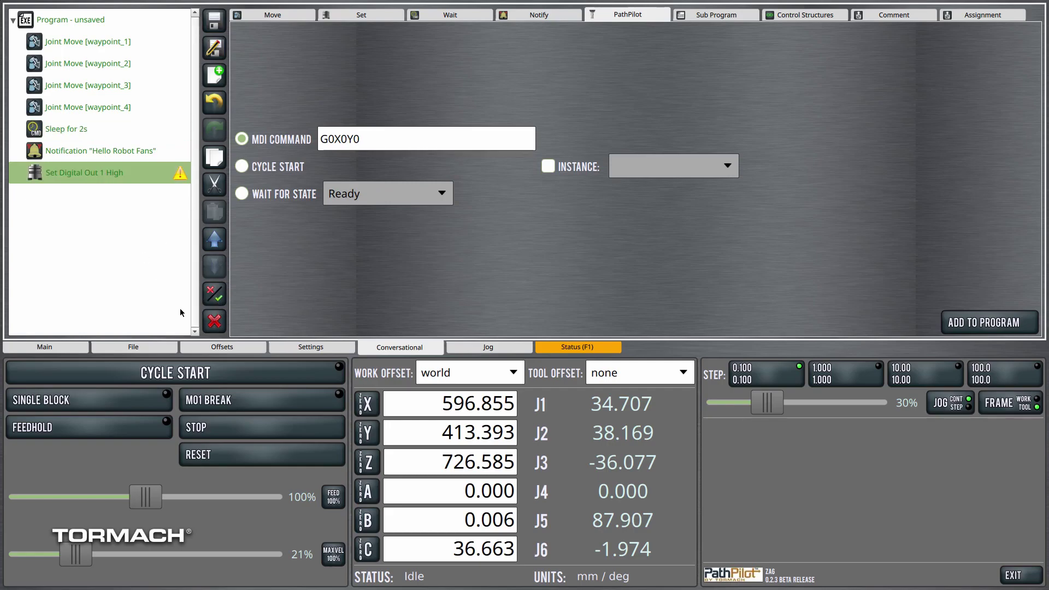
click(214, 323)
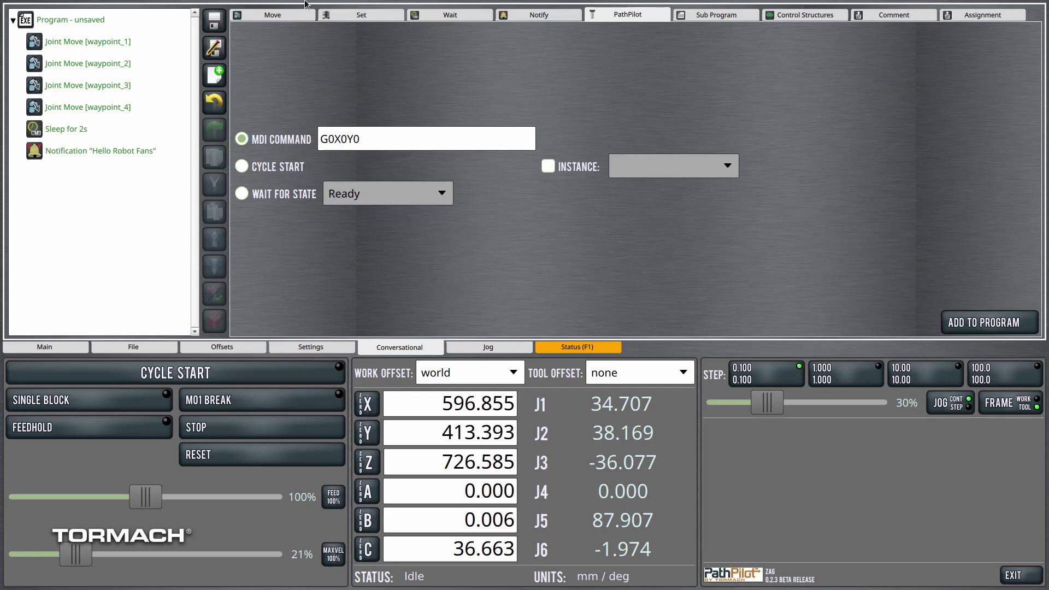
Add new Set air_blast Low and Set air_blast High steps.
click(362, 15)
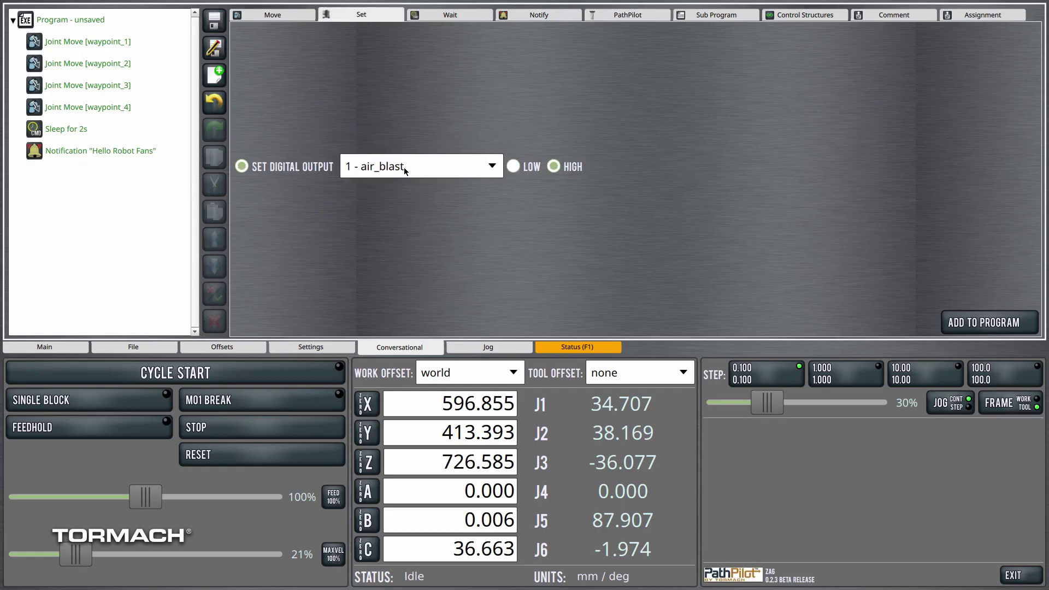
click(514, 167)
click(951, 324)
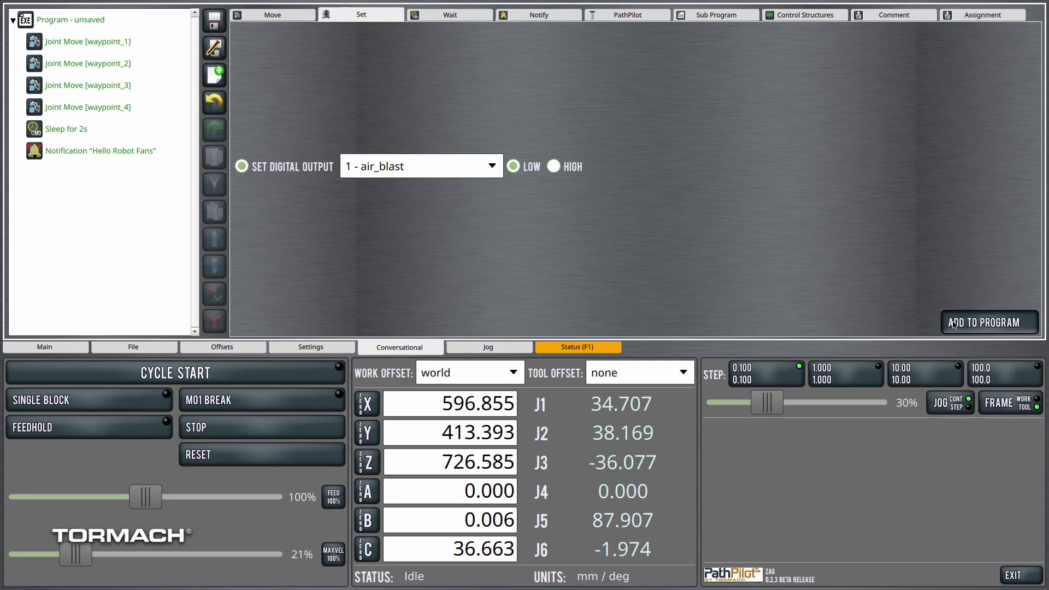
click(554, 168)
click(984, 323)
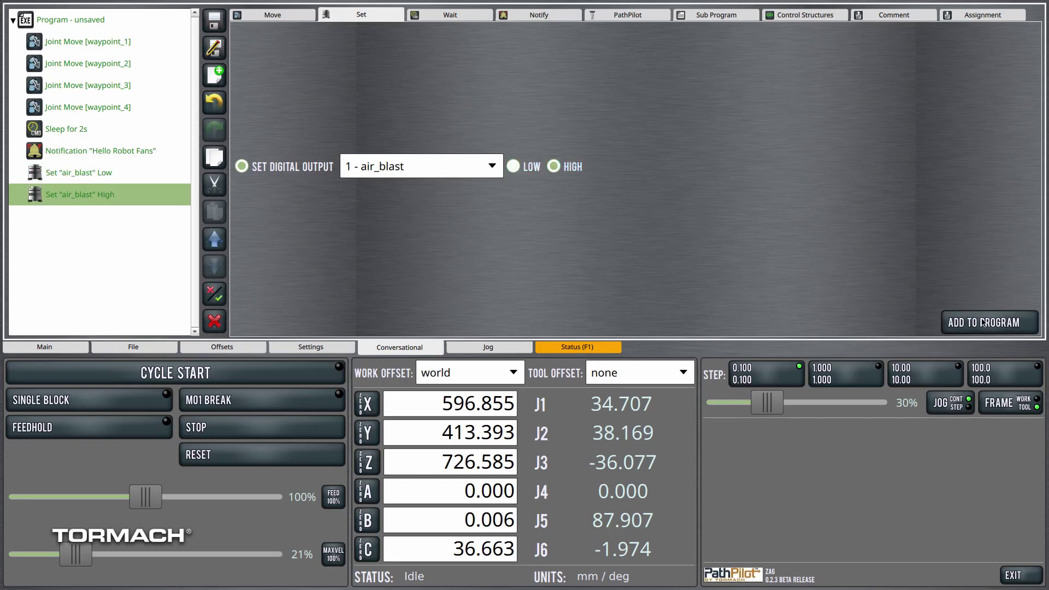
Move air_blast High after waypoint_2 and air_blast Low just above the notification.
click(214, 242)
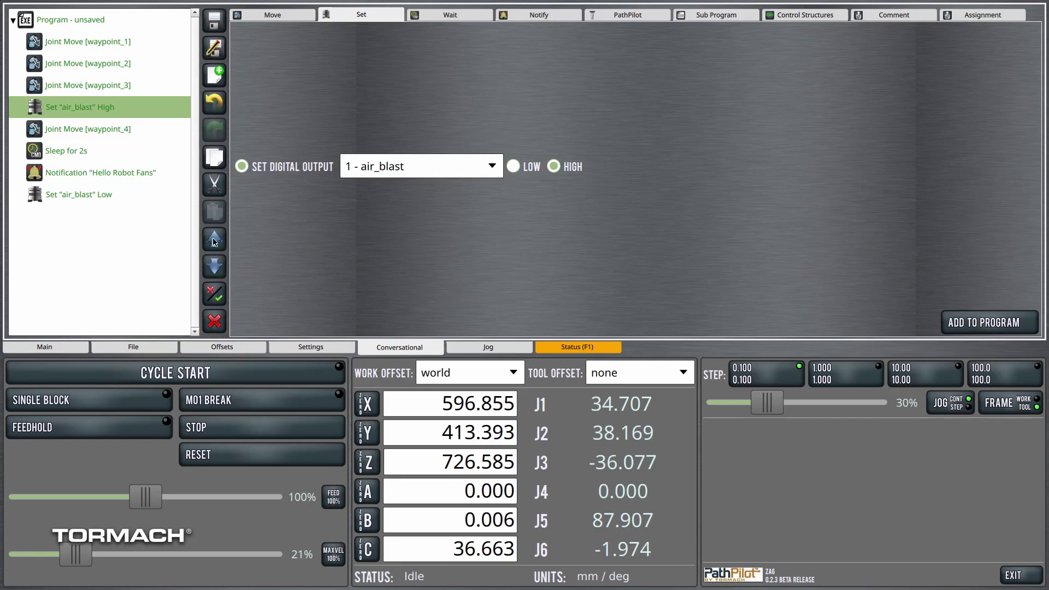
click(213, 243)
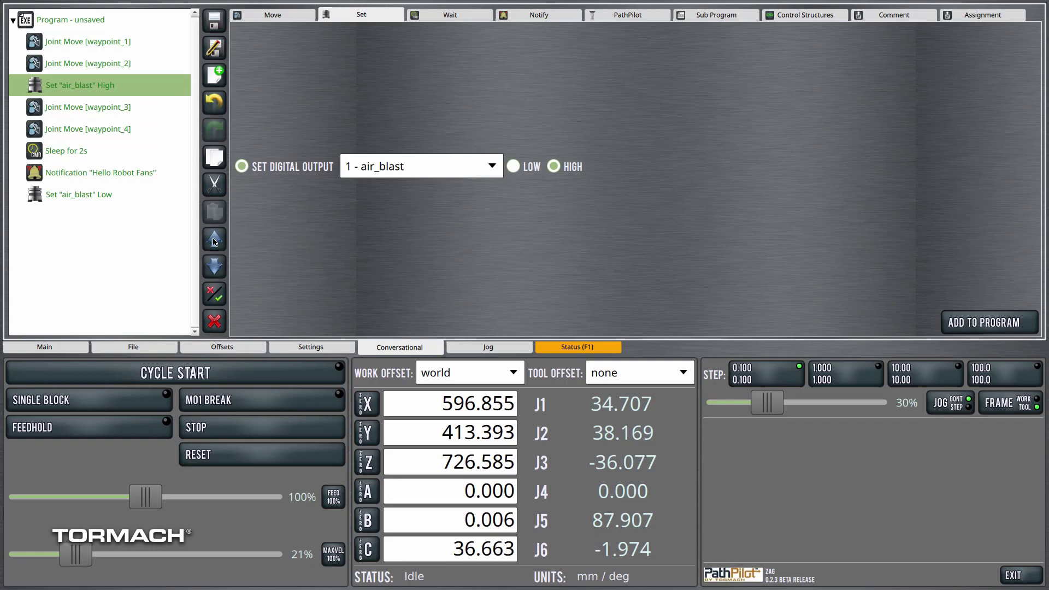
click(80, 195)
click(218, 246)
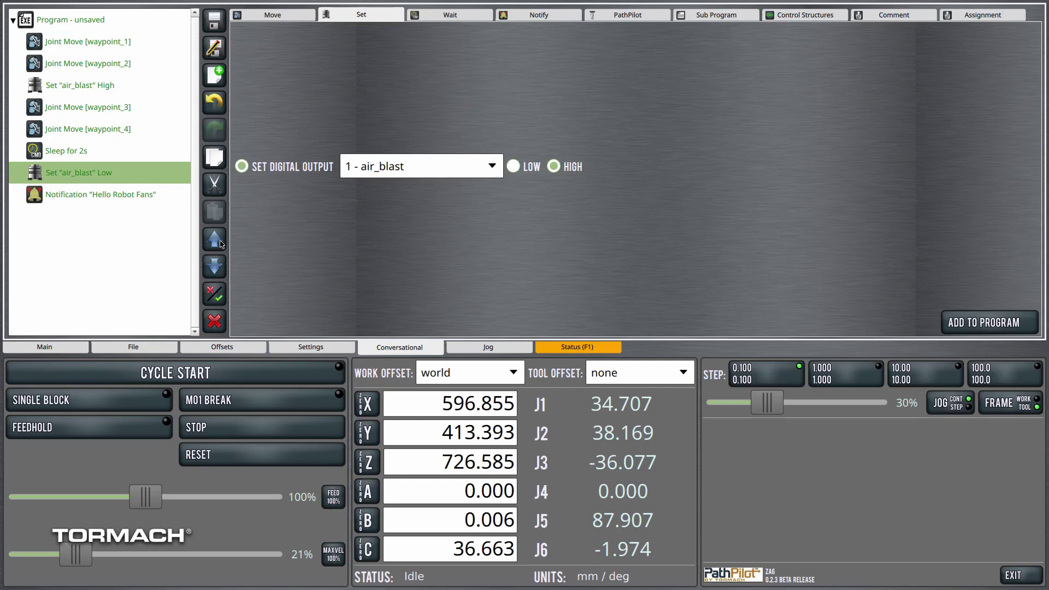
click(213, 28)
text(t)
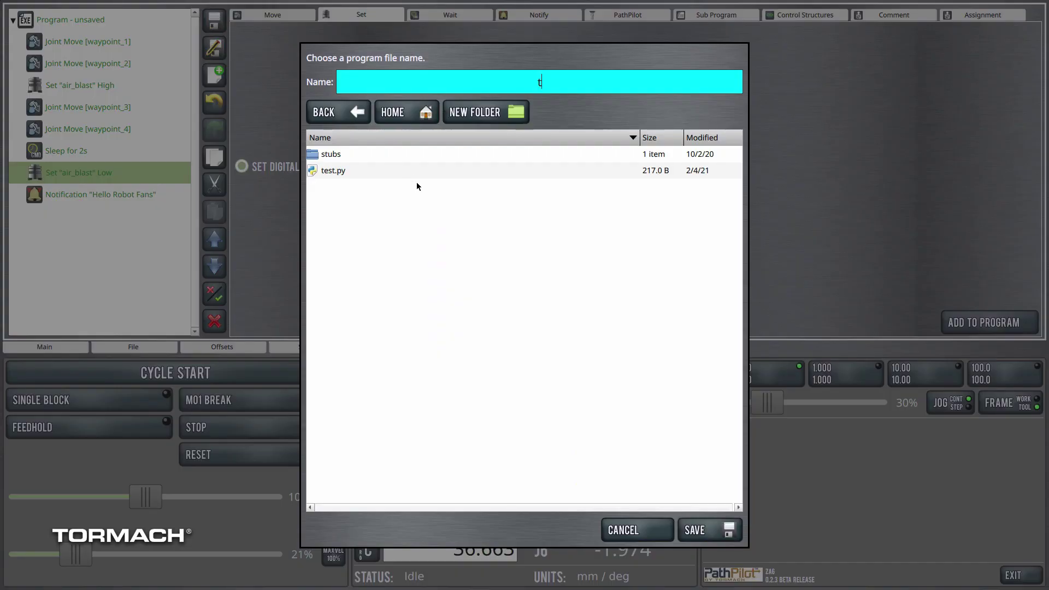
text(est_for)
text(_qt)
text(_video)
Save the program under the name test_for_qt_video.
key(Return)
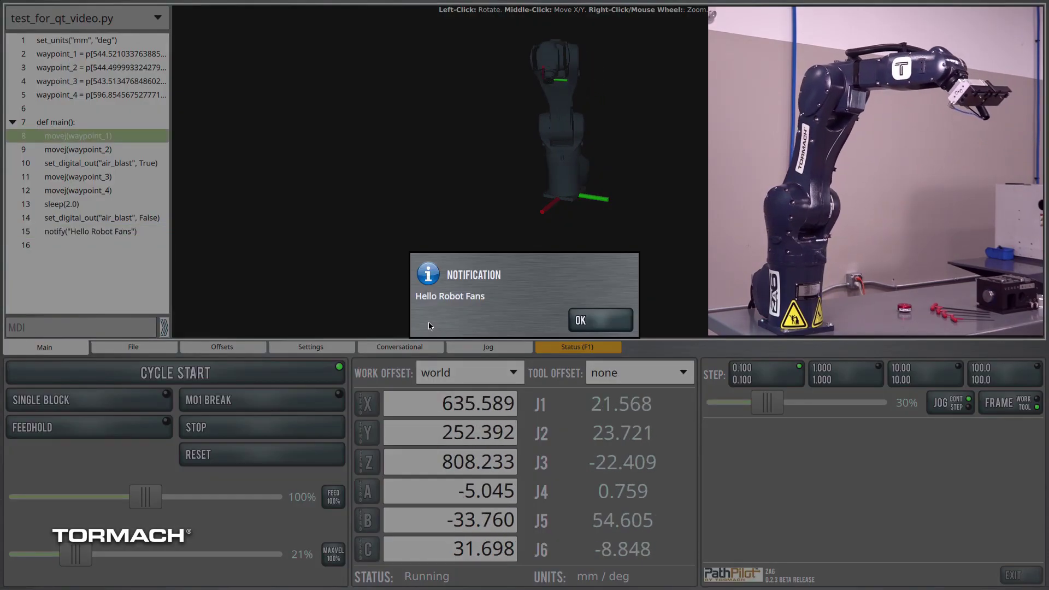
Dismiss the "Hello Robot Fans" notification and stop the running program.
click(579, 320)
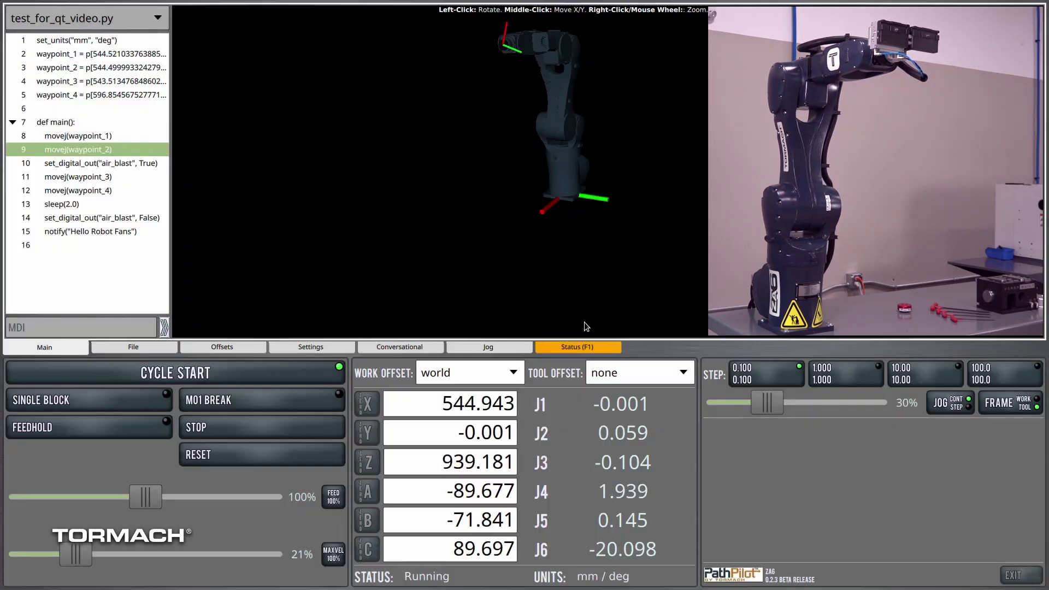
click(327, 424)
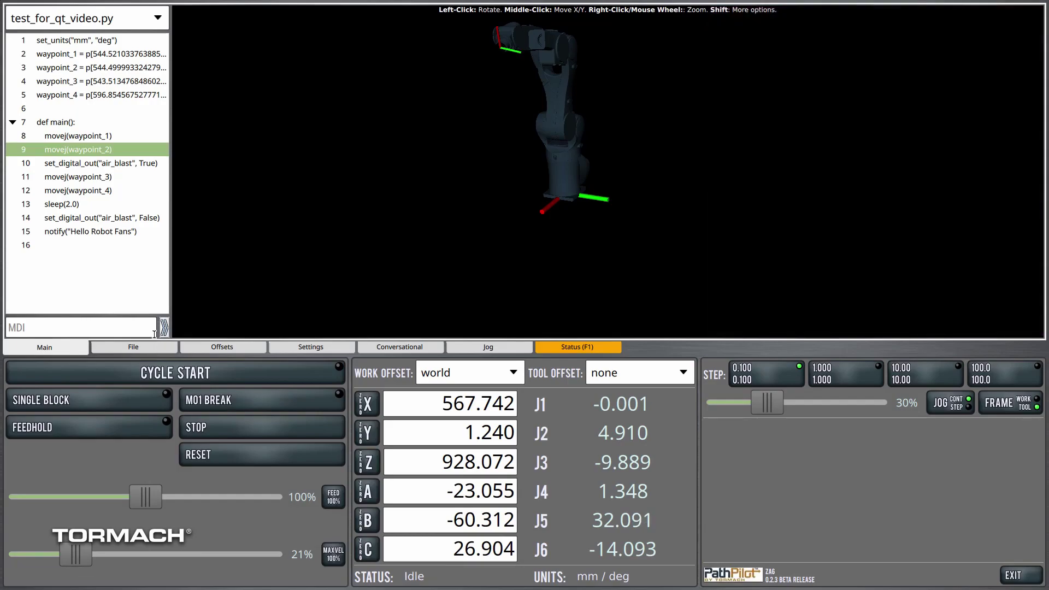
Widen the code panel and open test_for_qt_video.py in the code editor.
click(164, 328)
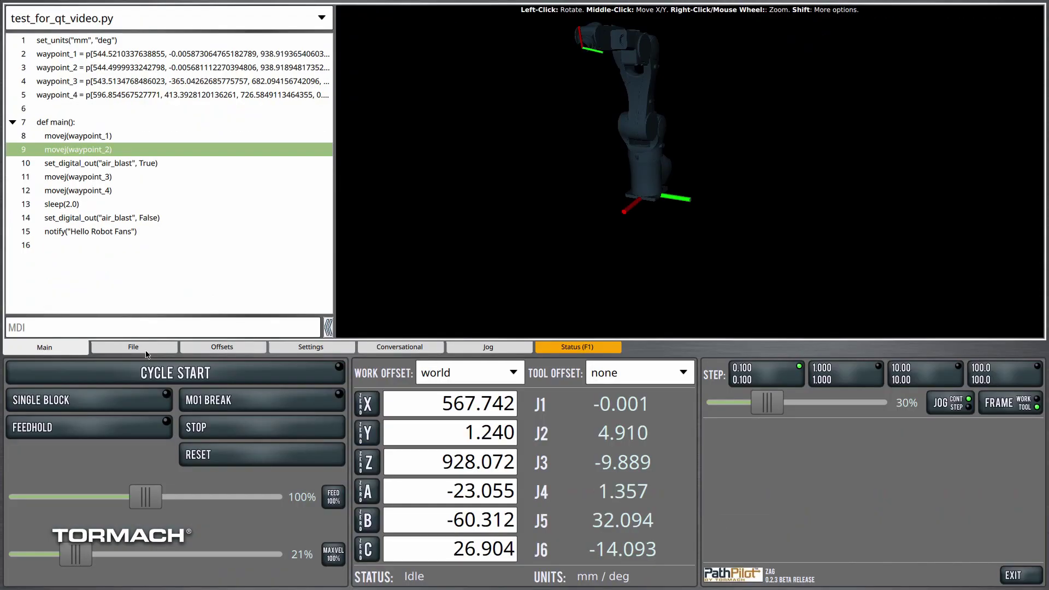
click(149, 351)
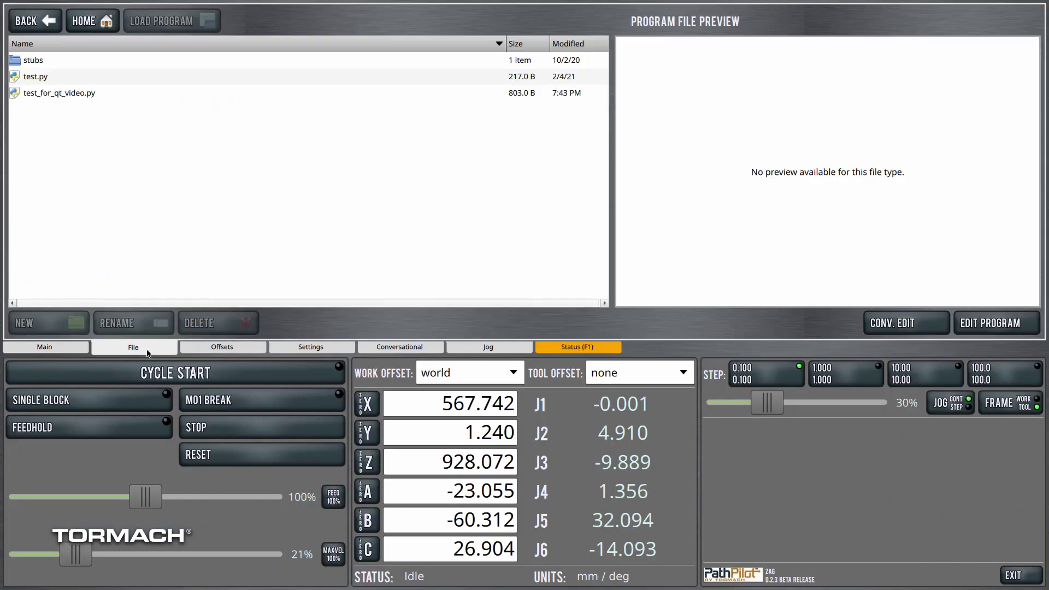
click(59, 92)
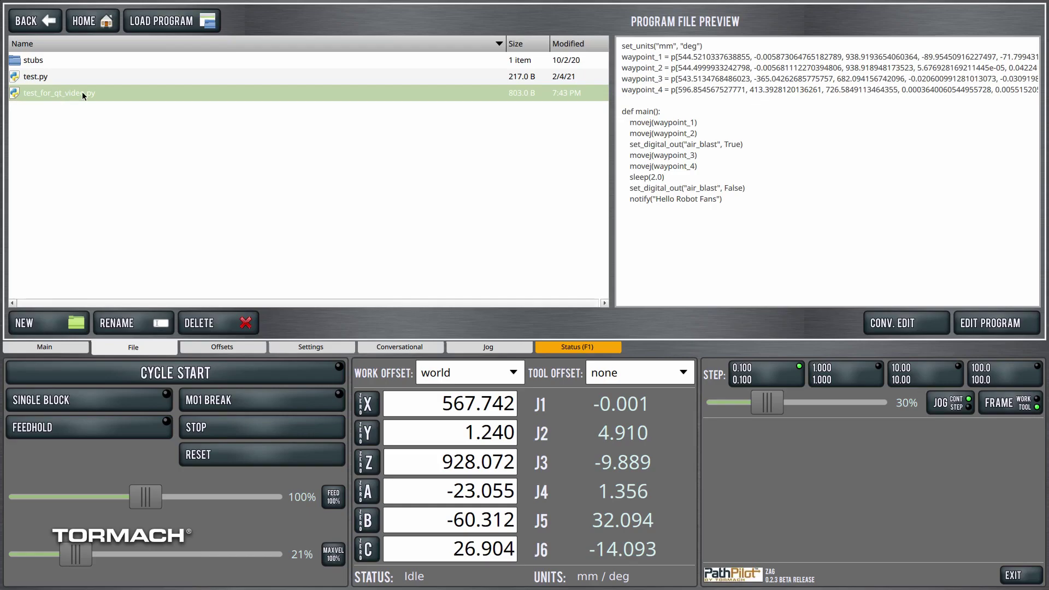
click(988, 326)
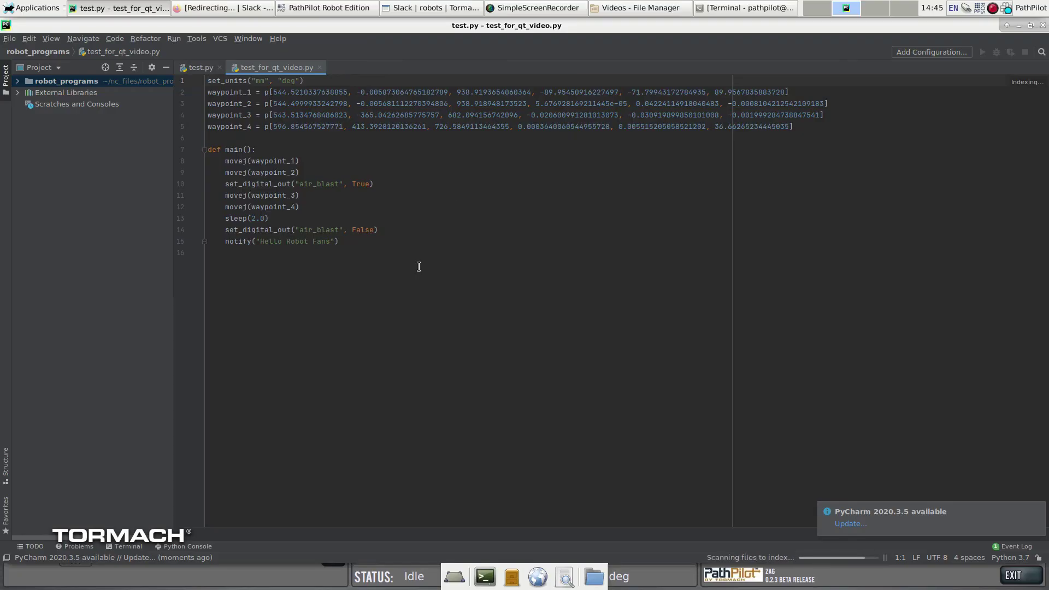